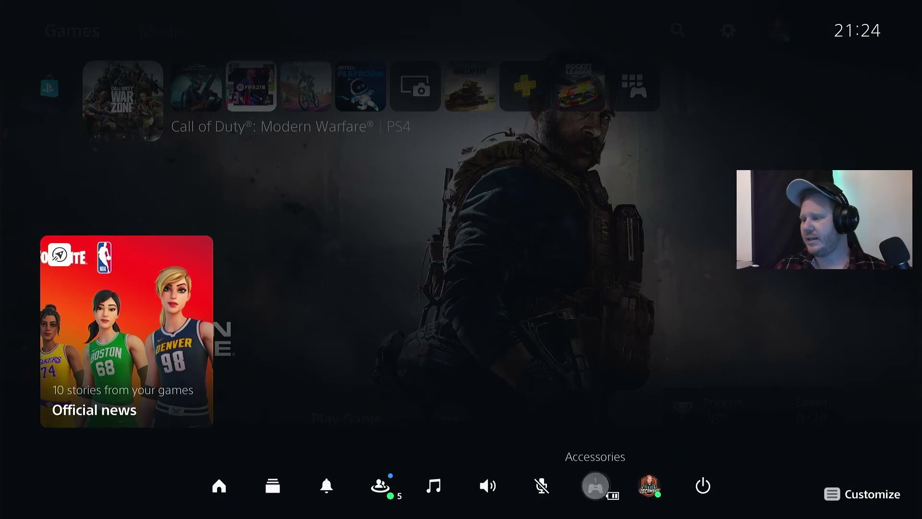
# Turn off Mute for the microphone in Control Center's Mic settings.
pyautogui.press('Right')
pyautogui.press('Return')
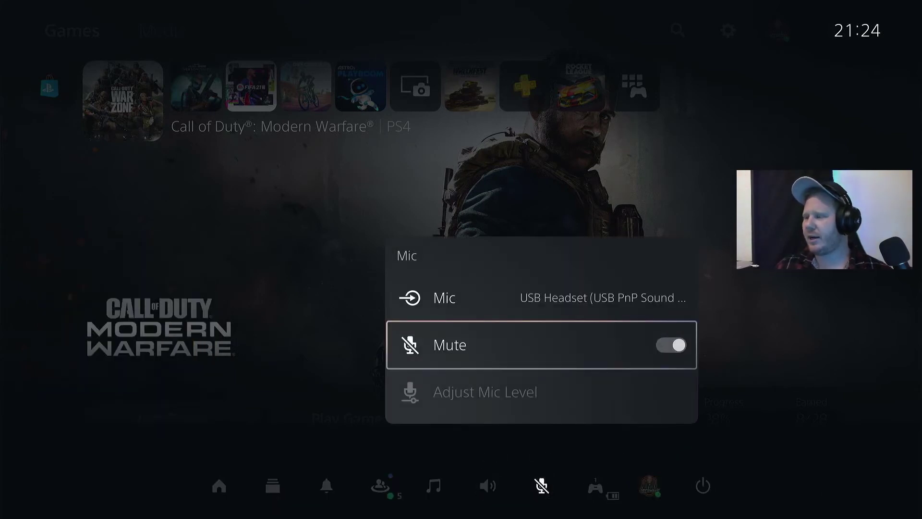
pyautogui.press('Escape')
pyautogui.press('super')
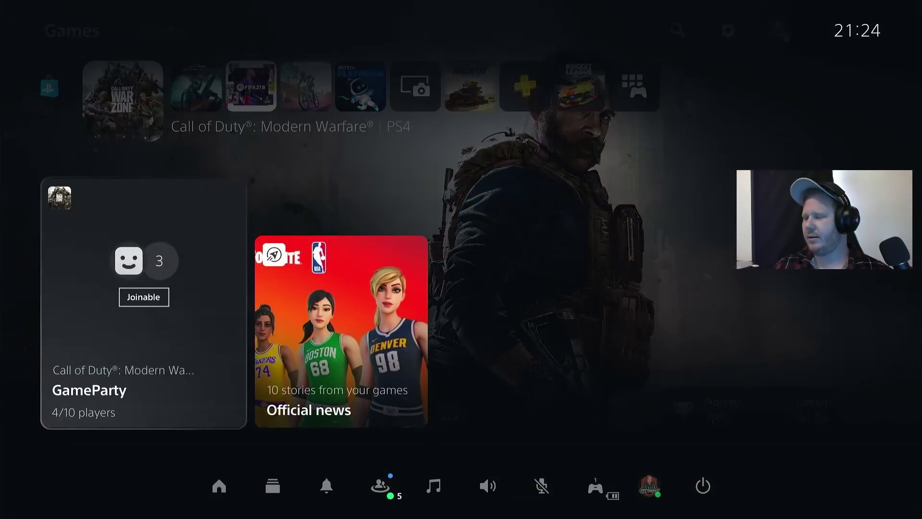
pyautogui.press('Down')
pyautogui.press('Left')
pyautogui.press('Return')
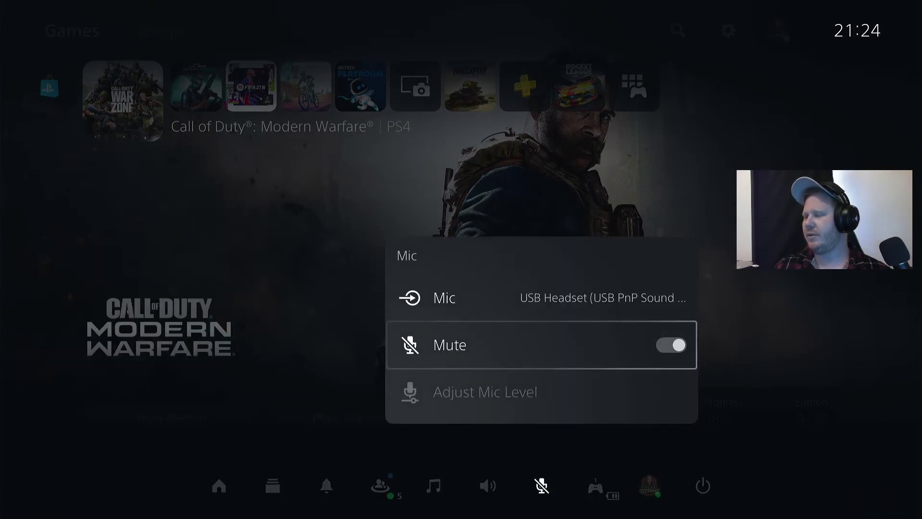
pyautogui.press('Return')
# Keep USB Headset as the selected microphone input device.
pyautogui.press('Up')
pyautogui.press('Return')
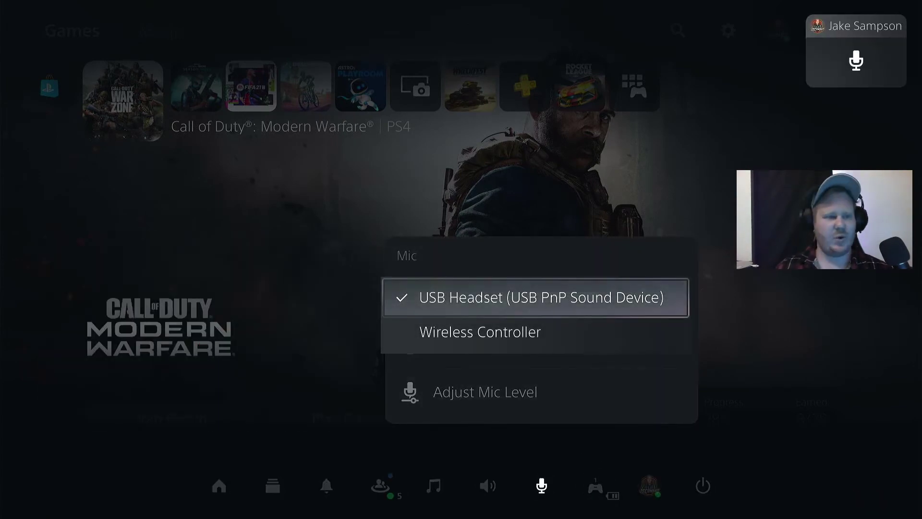
pyautogui.press('Escape')
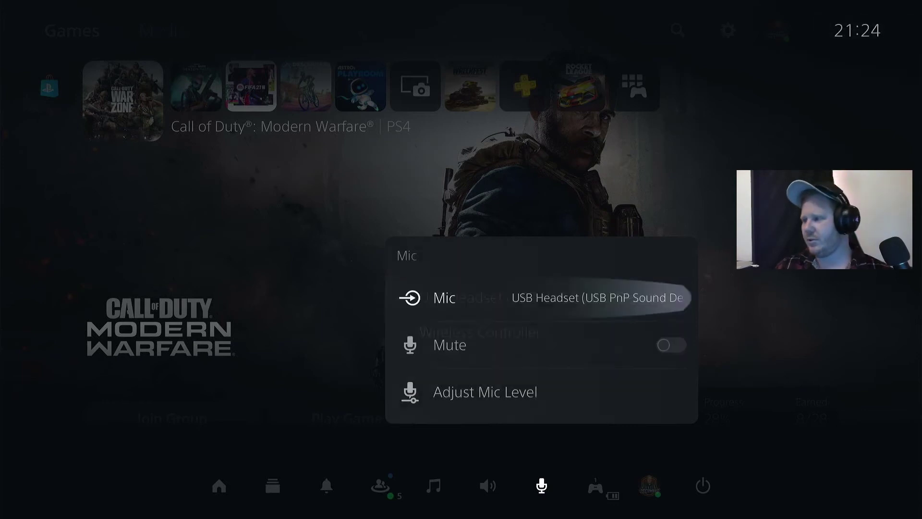
pyautogui.press('Escape')
# Switch the Sound output device to HDMI Device (TV) and close Control Center.
pyautogui.press('Left')
pyautogui.press('Return')
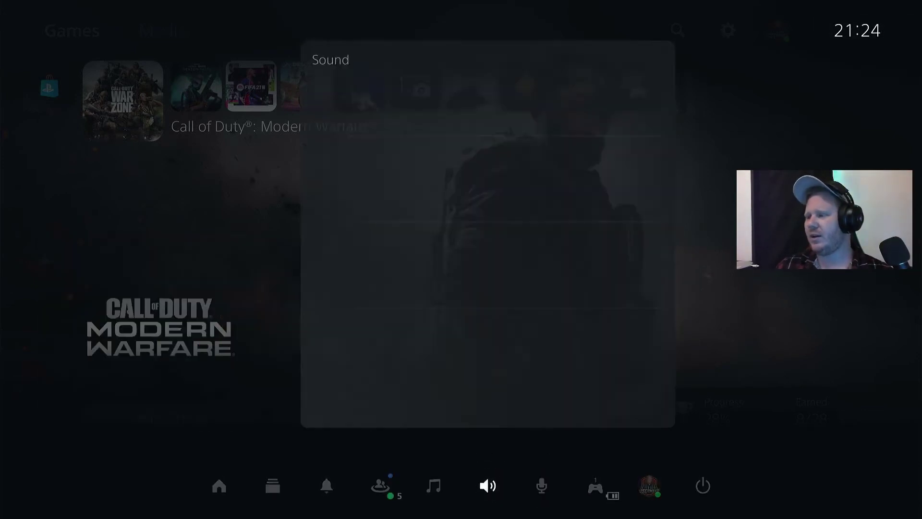
pyautogui.press('Return')
pyautogui.press('Down')
pyautogui.press('Return')
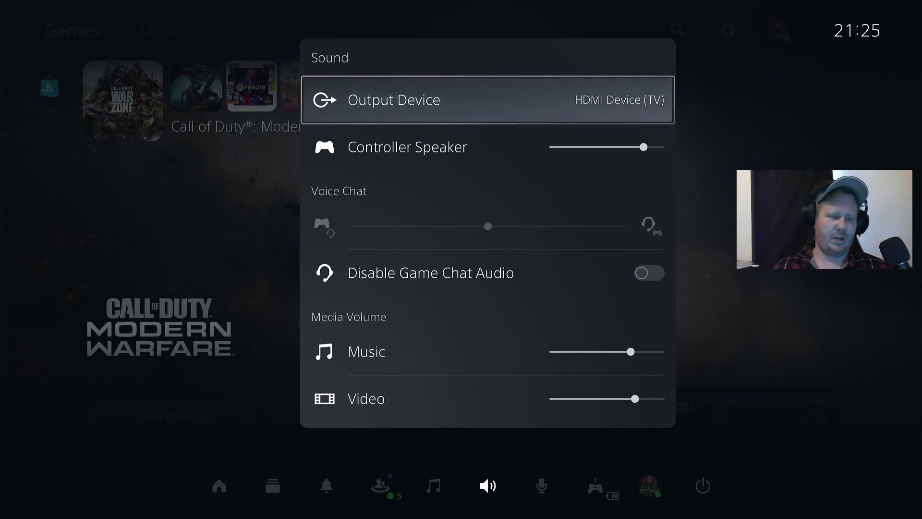
pyautogui.press('Escape')
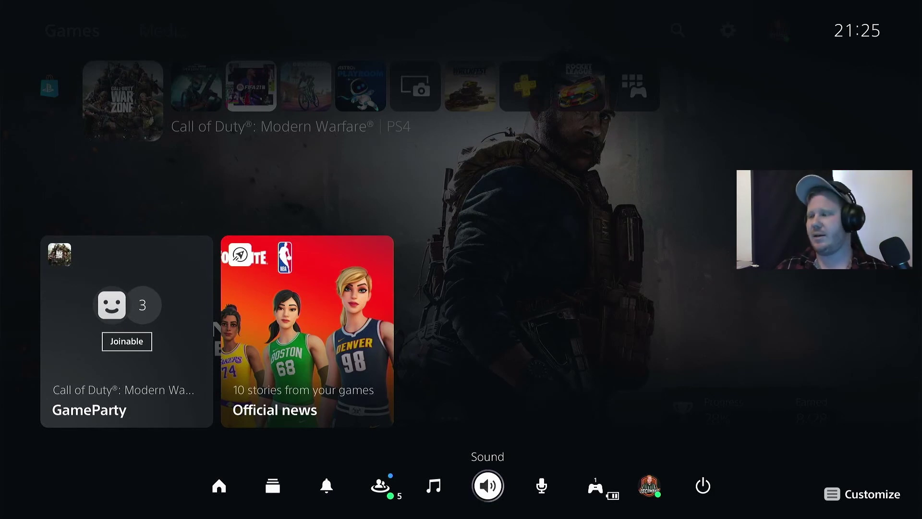
pyautogui.press('Escape')
# Launch Call of Duty: Warzone and get past its title screen.
pyautogui.press('Return')
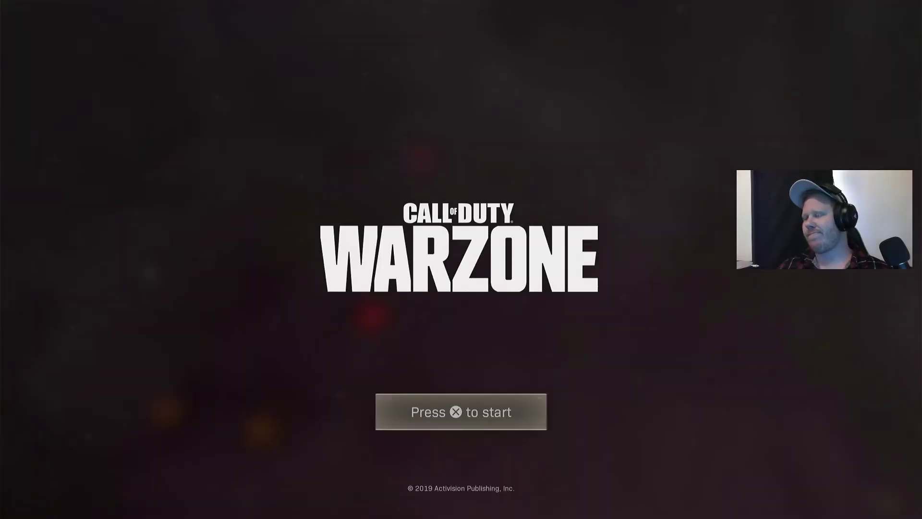
pyautogui.press('Return')
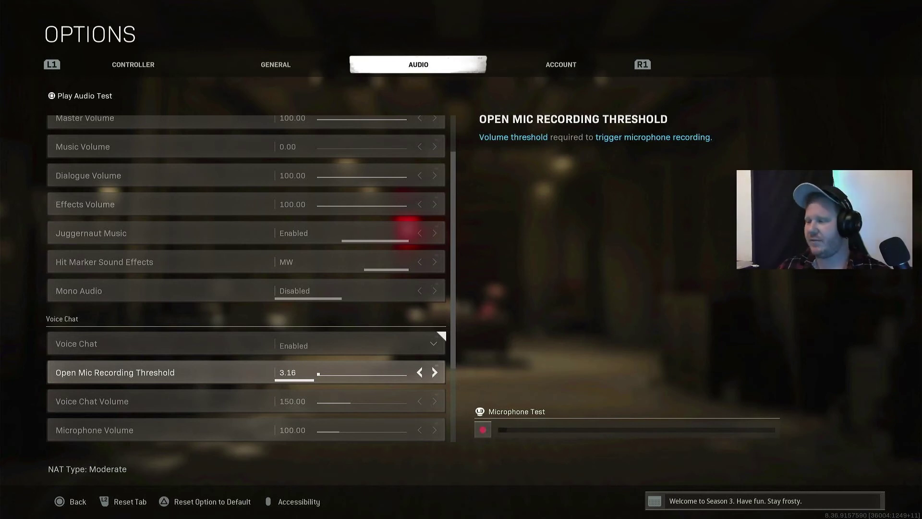
# Raise the mic level one notch via Adjust Mic Level, then run and stop Warzone's Microphone Test.
pyautogui.press('super')
pyautogui.press('Right')
pyautogui.press('Return')
pyautogui.press('Down')
pyautogui.press('Return')
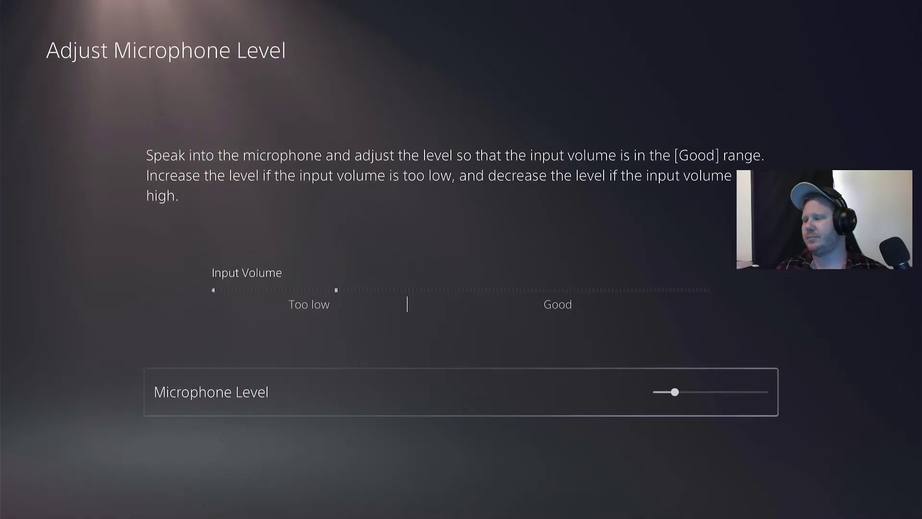
pyautogui.press('Return')
pyautogui.press('Right')
pyautogui.press('Right')
pyautogui.press('Right')
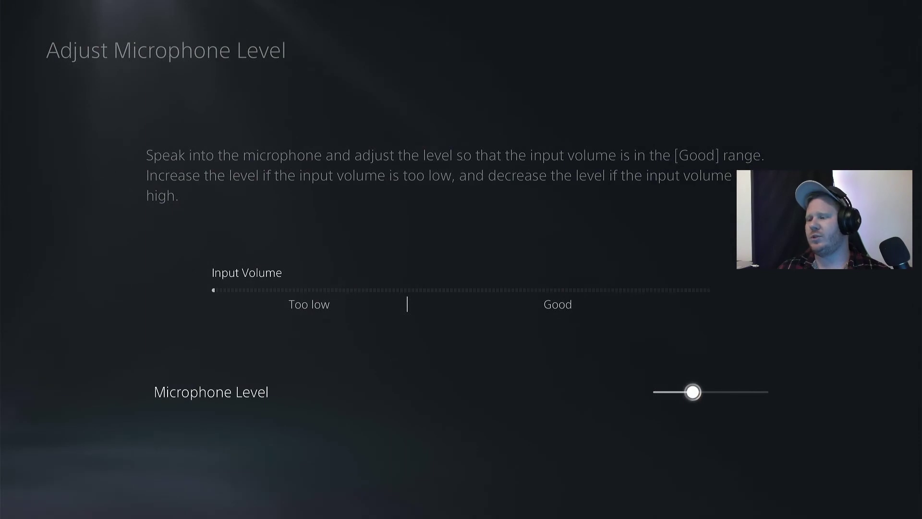
pyautogui.press('Return')
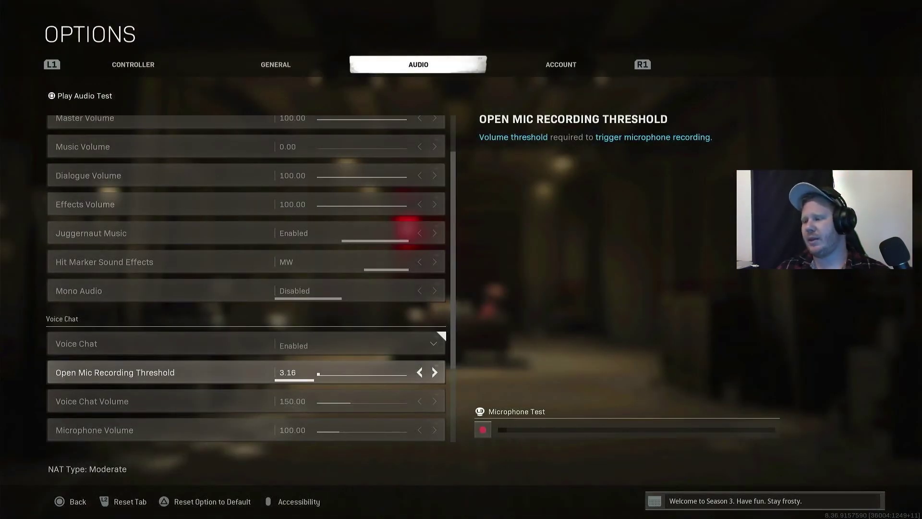
pyautogui.press('l')
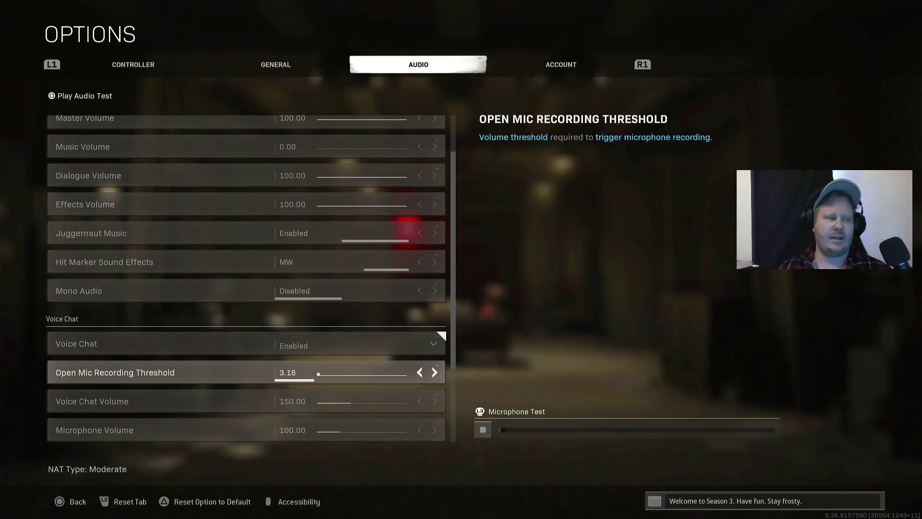
pyautogui.press('l')
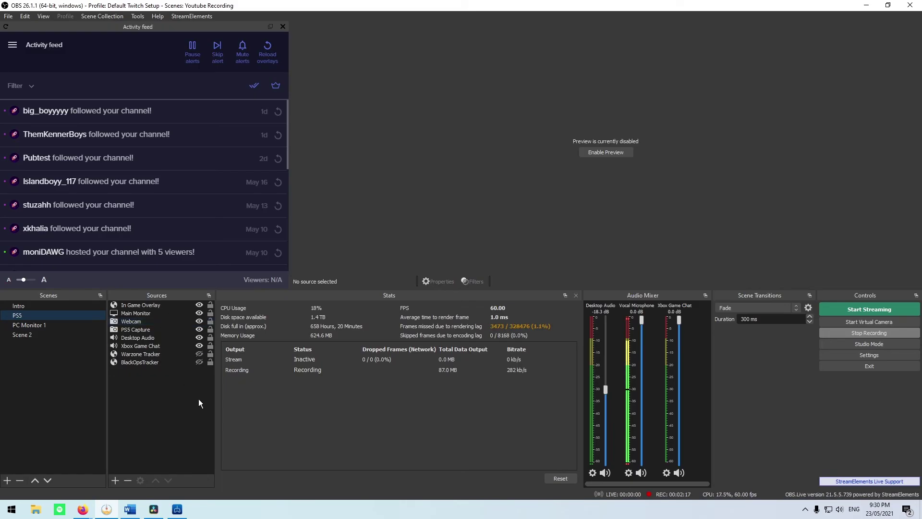
pyautogui.click(199, 305)
pyautogui.moveTo(139, 321); pyautogui.dragTo(139, 338)
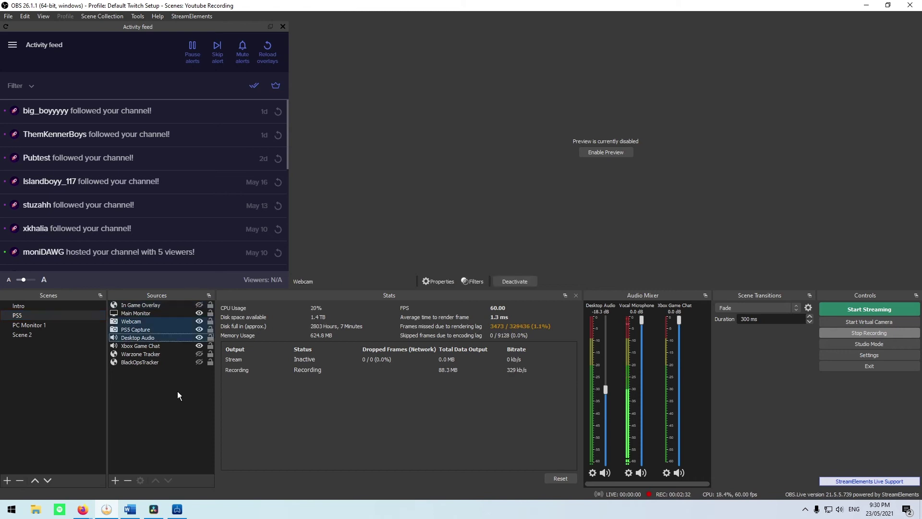
pyautogui.doubleClick(143, 327)
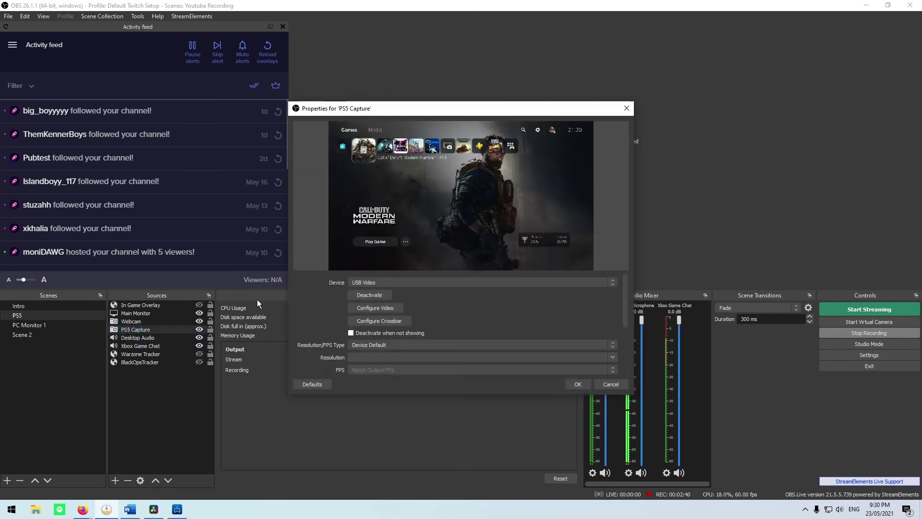
pyautogui.click(594, 386)
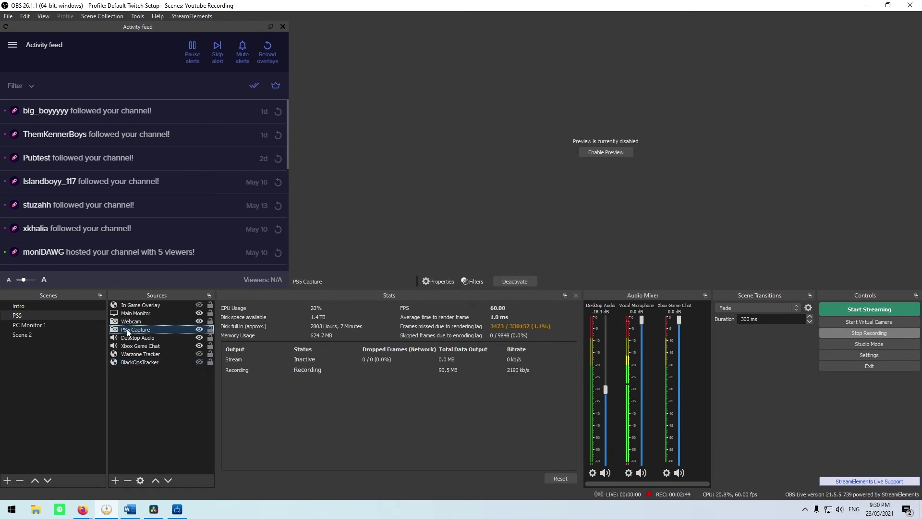
pyautogui.click(143, 338)
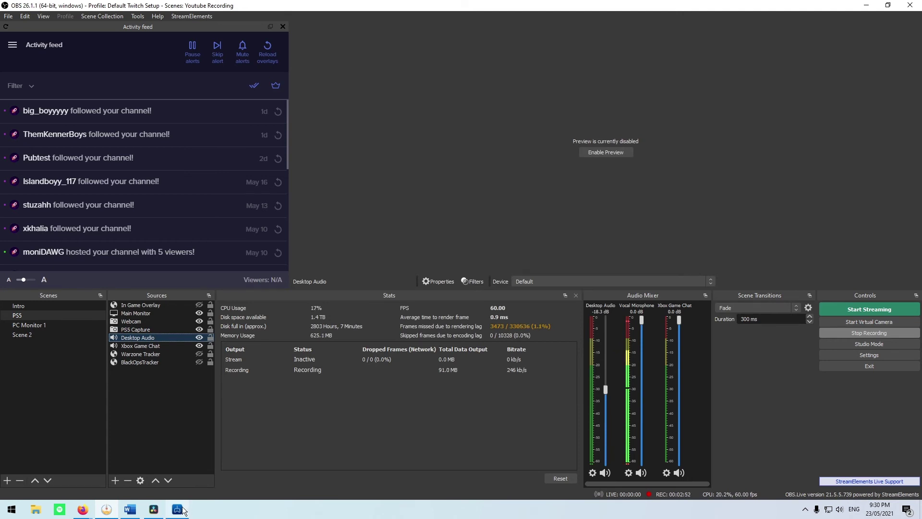
pyautogui.moveTo(183, 509)
pyautogui.click(160, 345)
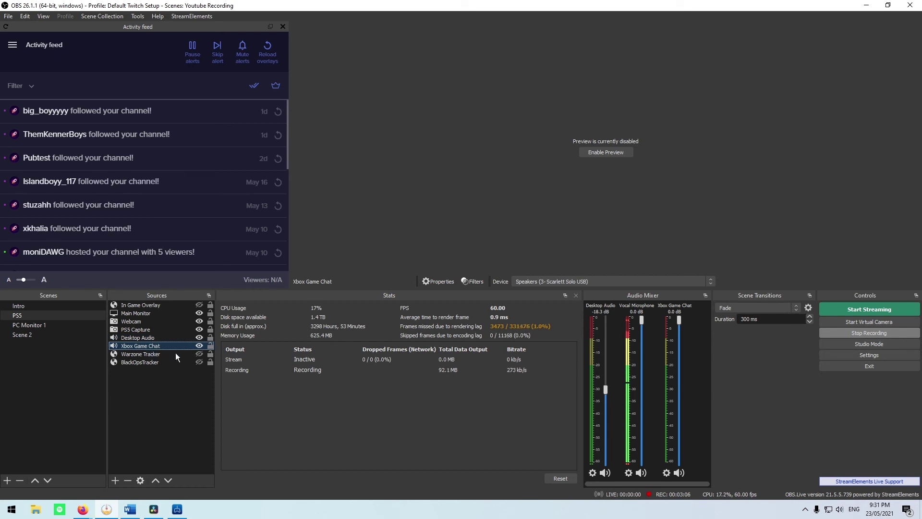
pyautogui.click(144, 330)
pyautogui.click(146, 321)
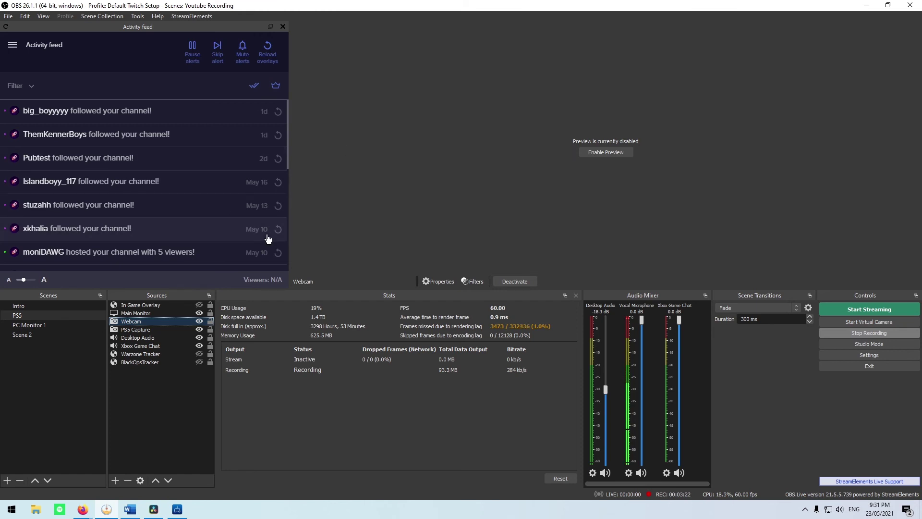
pyautogui.click(149, 313)
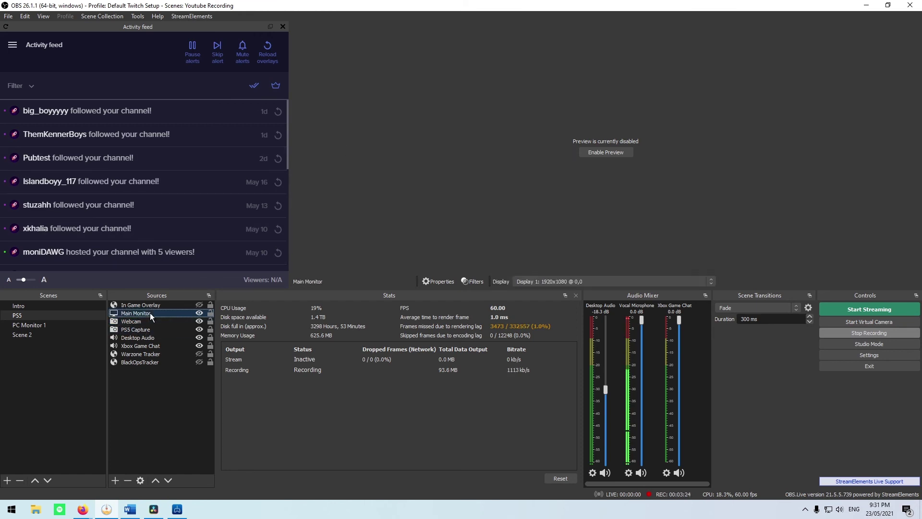